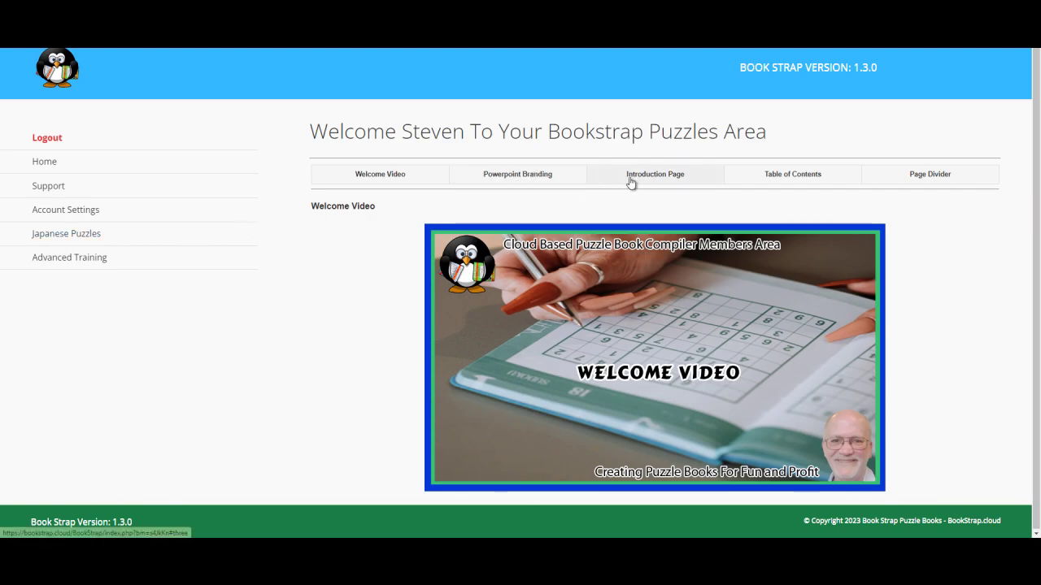
Choose Marupeke as the introduction page's belongs-to image.
{"action": "left_click", "coordinate": [644, 180]}
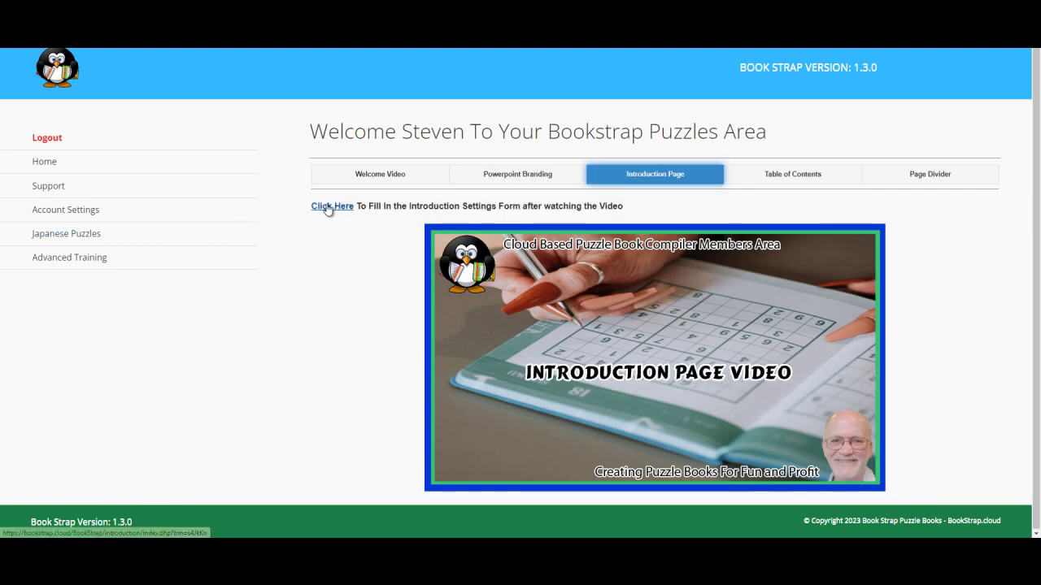
{"action": "left_click", "coordinate": [329, 208]}
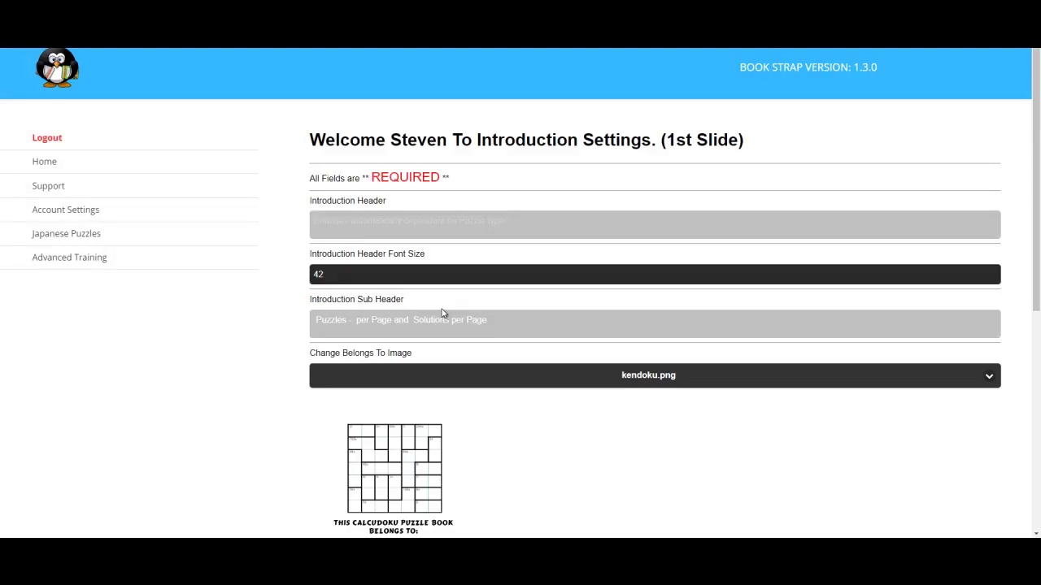
{"action": "scroll", "coordinate": [455, 322], "scroll_direction": "down", "scroll_amount": 1}
{"action": "scroll", "coordinate": [458, 324], "scroll_direction": "down", "scroll_amount": 1}
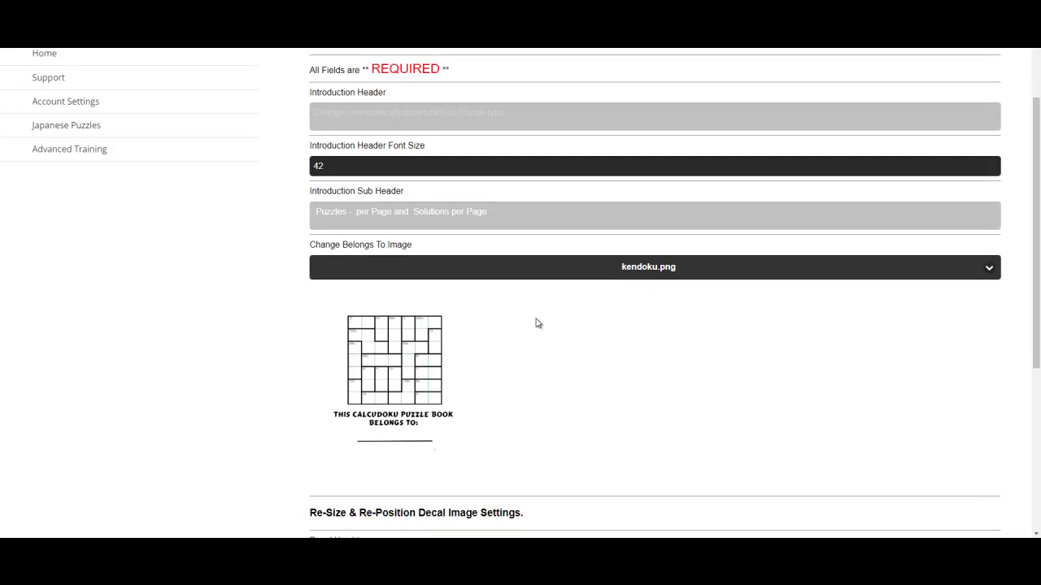
{"action": "left_click", "coordinate": [631, 268]}
{"action": "scroll", "coordinate": [423, 409], "scroll_direction": "down", "scroll_amount": 10}
{"action": "scroll", "coordinate": [423, 414], "scroll_direction": "down", "scroll_amount": 3}
{"action": "scroll", "coordinate": [424, 413], "scroll_direction": "up", "scroll_amount": 1}
{"action": "scroll", "coordinate": [425, 413], "scroll_direction": "up", "scroll_amount": 2}
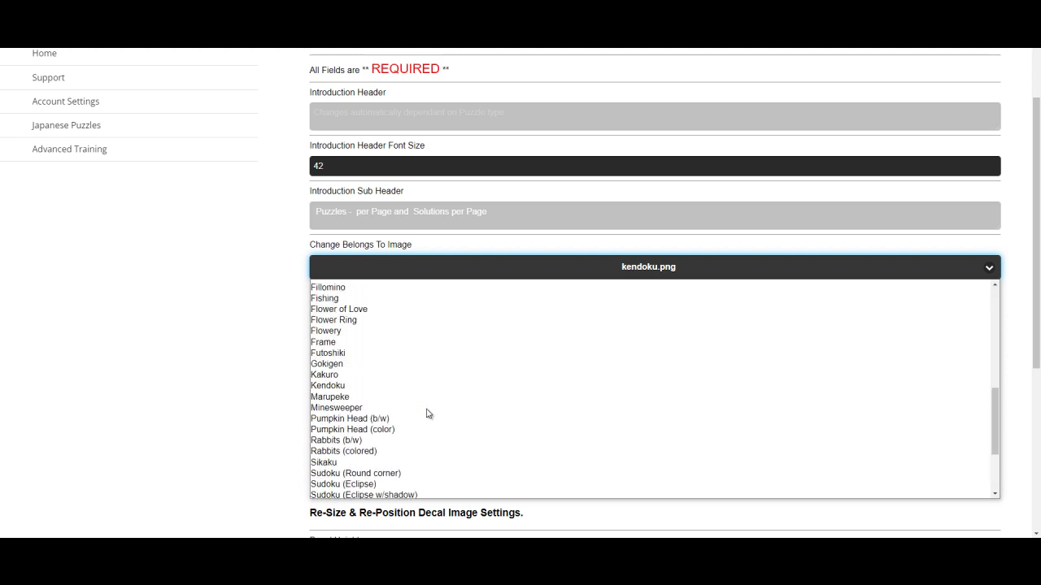
{"action": "left_click", "coordinate": [370, 396]}
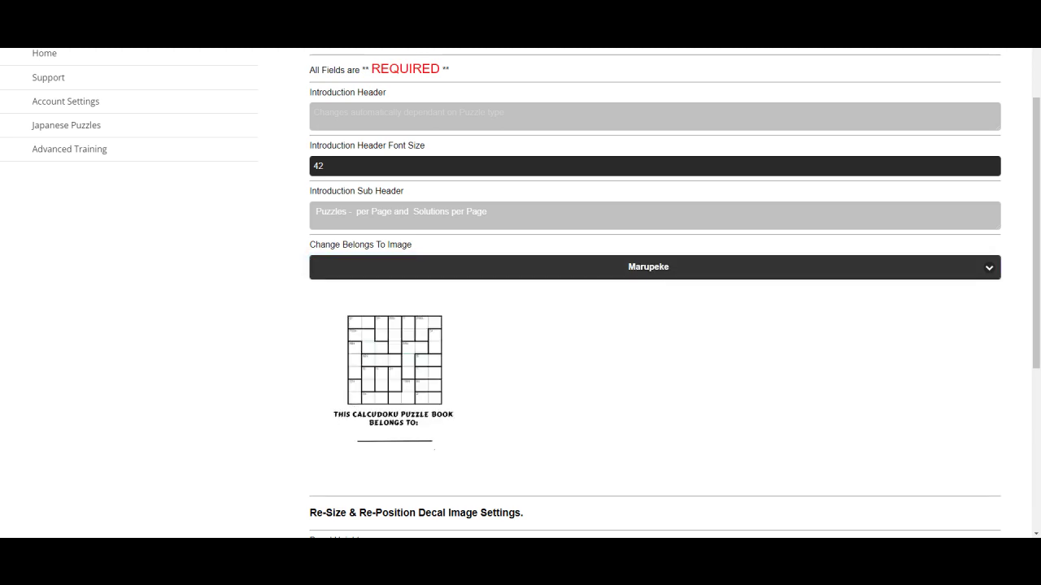
Save the introduction settings and return to the puzzles area home page.
{"action": "scroll", "coordinate": [1036, 440], "scroll_direction": "down", "scroll_amount": 4}
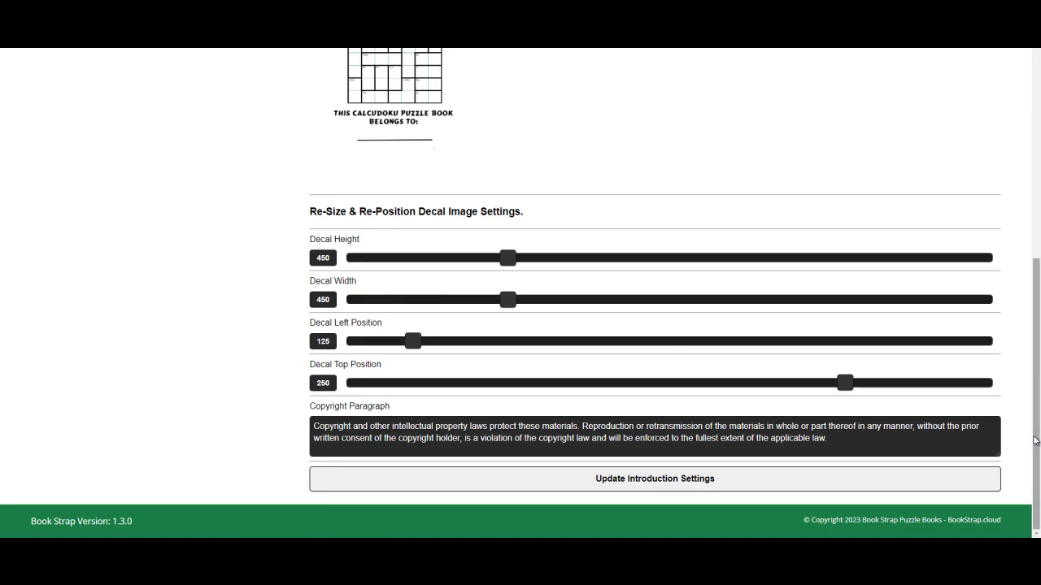
{"action": "left_click", "coordinate": [675, 480]}
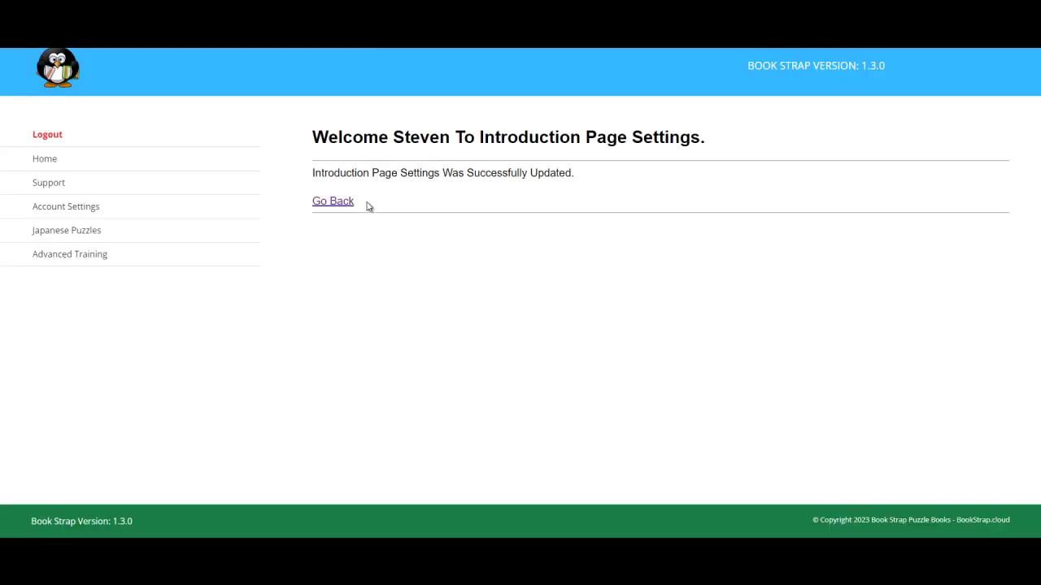
{"action": "left_click", "coordinate": [340, 207]}
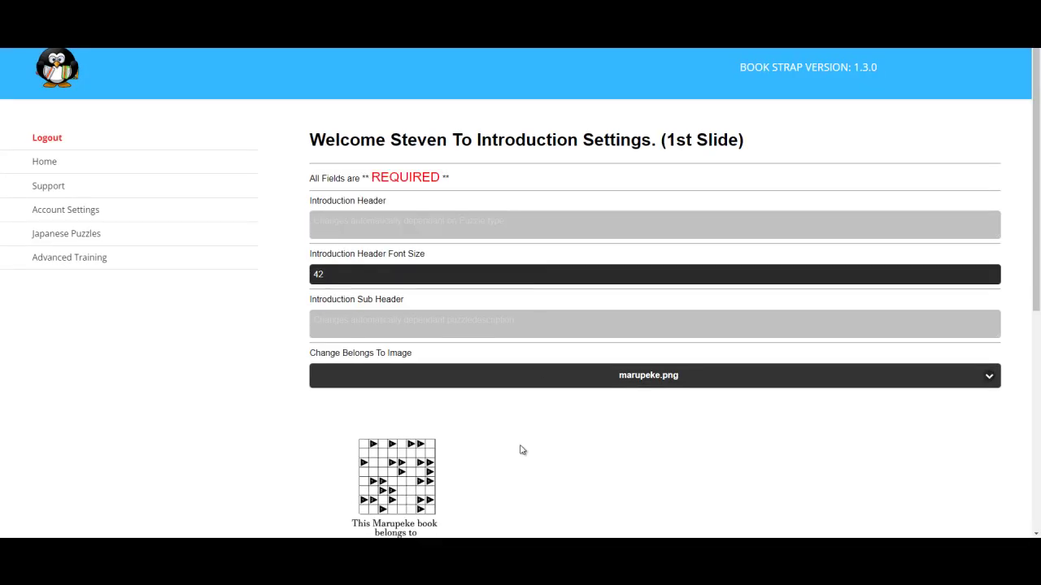
{"action": "left_click", "coordinate": [61, 167]}
Set the divider page image to Marupeke #2 and save the divider settings.
{"action": "left_click", "coordinate": [902, 176]}
{"action": "left_click", "coordinate": [331, 207]}
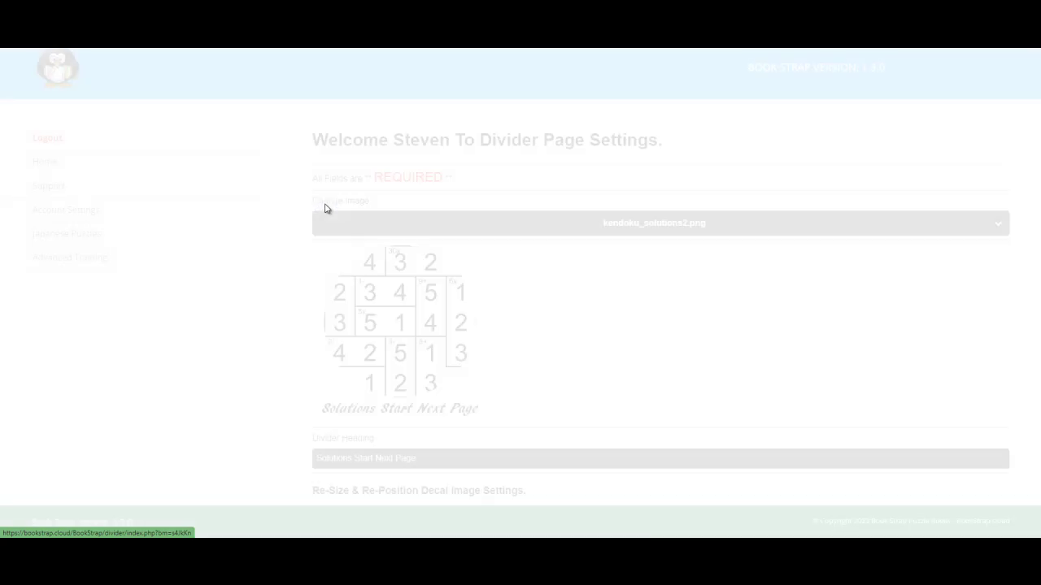
{"action": "left_click", "coordinate": [628, 225]}
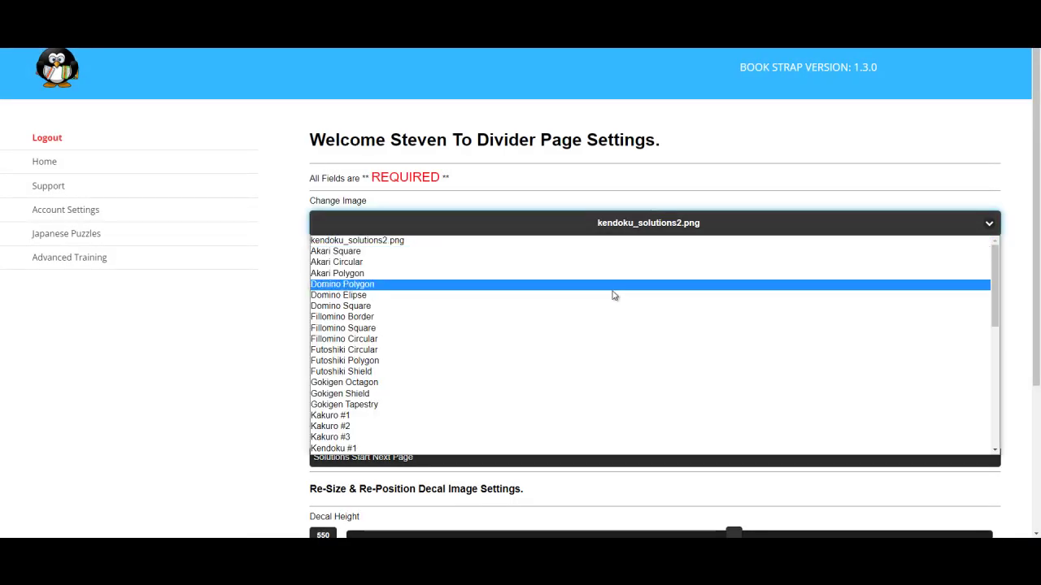
{"action": "scroll", "coordinate": [626, 324], "scroll_direction": "down", "scroll_amount": 1}
{"action": "scroll", "coordinate": [625, 323], "scroll_direction": "down", "scroll_amount": 2}
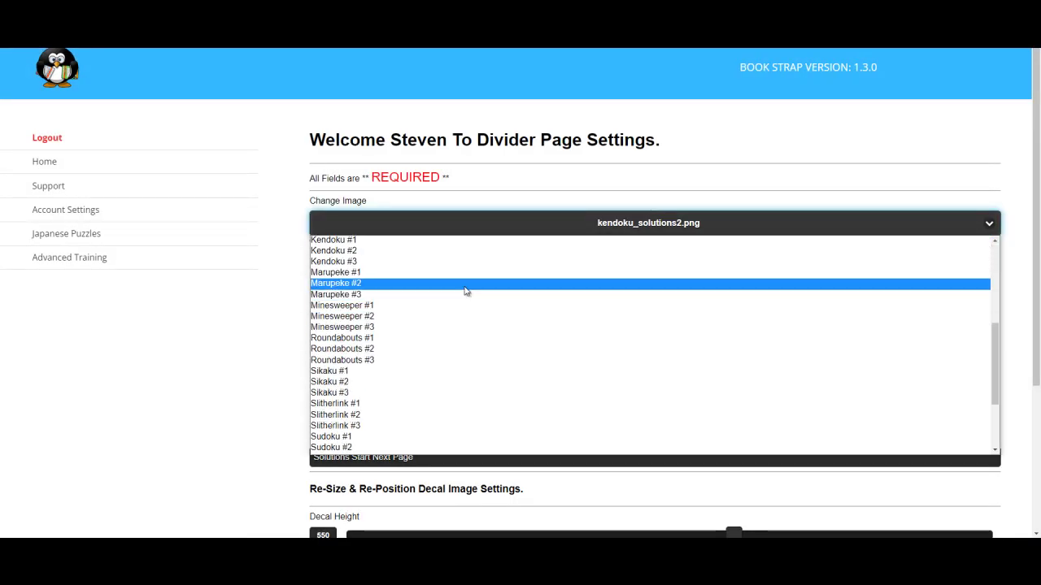
{"action": "left_click", "coordinate": [412, 284]}
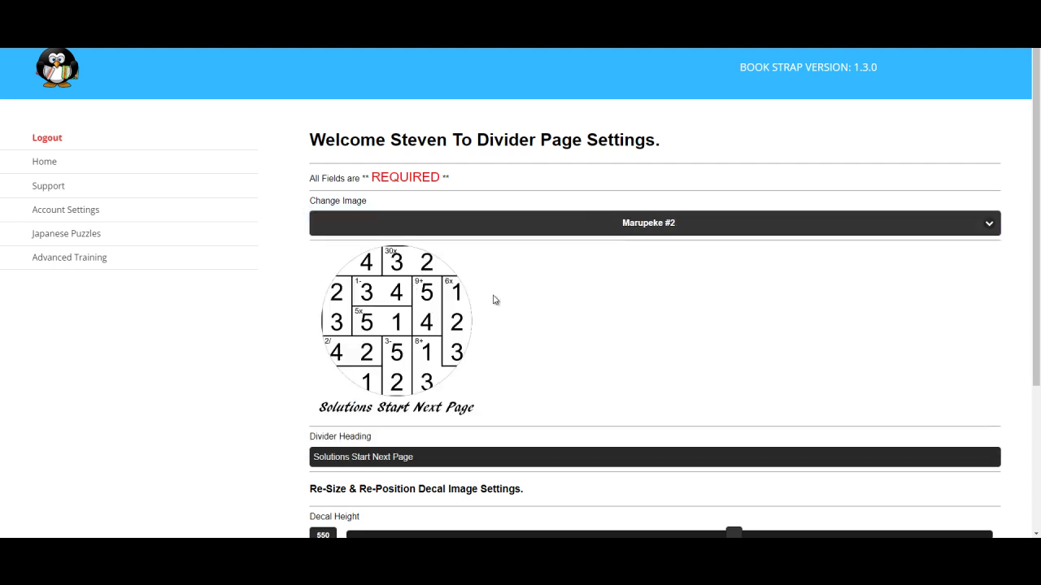
{"action": "scroll", "coordinate": [1037, 485], "scroll_direction": "down", "scroll_amount": 3}
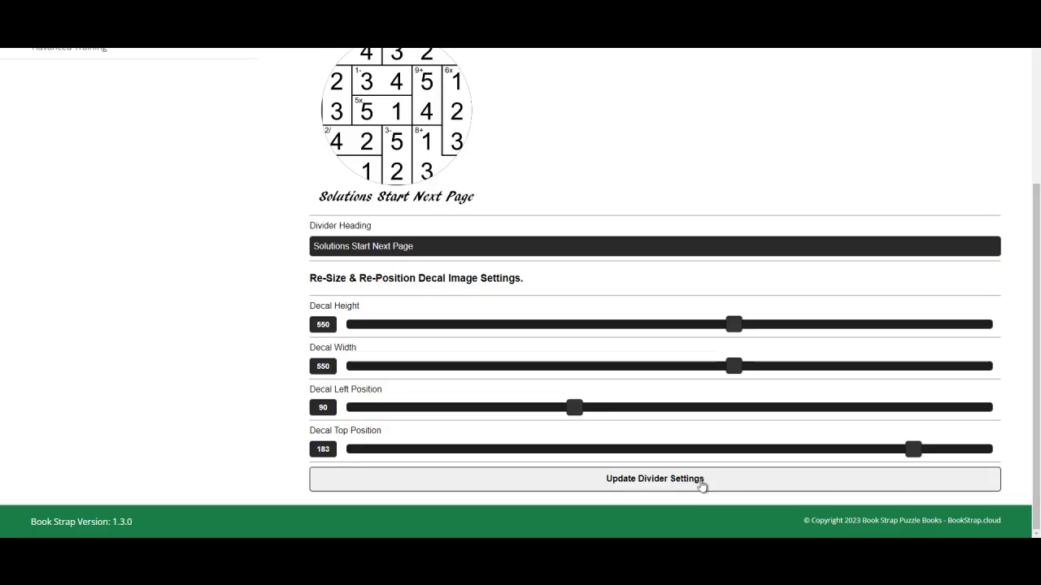
{"action": "left_click", "coordinate": [703, 481]}
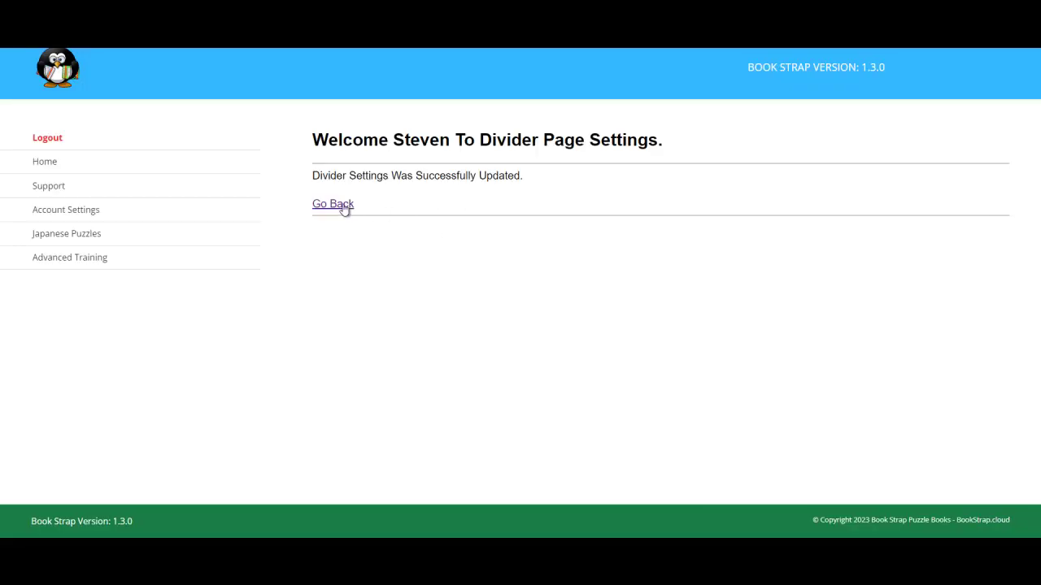
{"action": "left_click", "coordinate": [336, 207]}
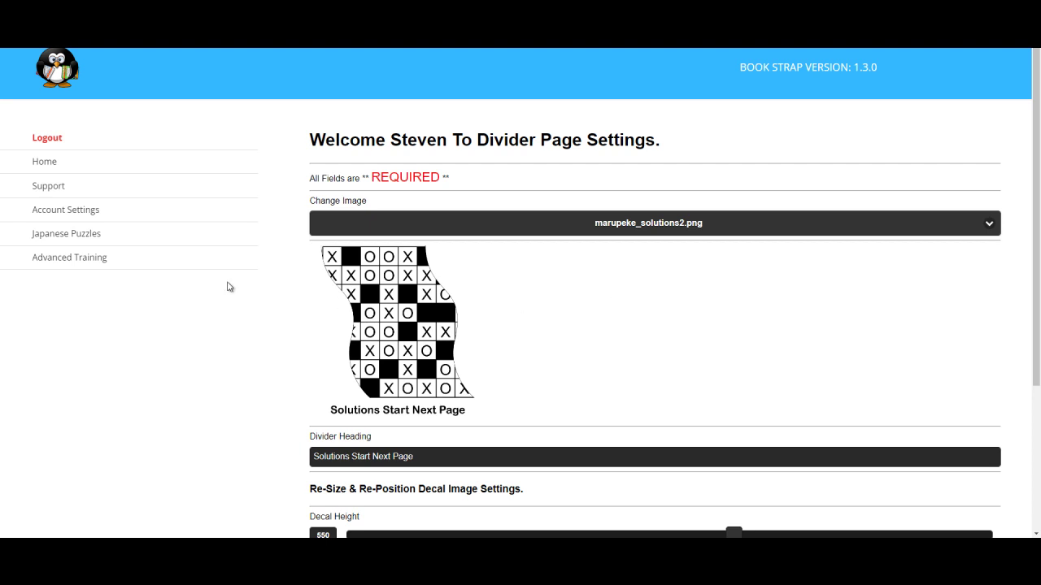
Start a new Marupeke campaign named 'KDP 9th January 2023'.
{"action": "left_click", "coordinate": [71, 237]}
{"action": "left_click", "coordinate": [591, 356]}
{"action": "scroll", "coordinate": [295, 320], "scroll_direction": "down", "scroll_amount": 2}
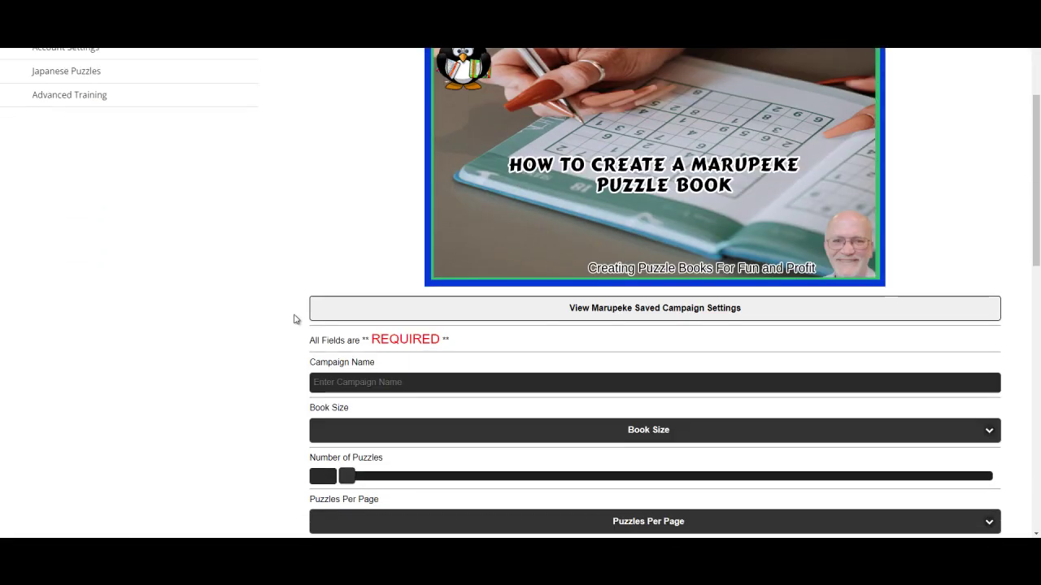
{"action": "scroll", "coordinate": [295, 320], "scroll_direction": "down", "scroll_amount": 2}
{"action": "scroll", "coordinate": [295, 321], "scroll_direction": "down", "scroll_amount": 2}
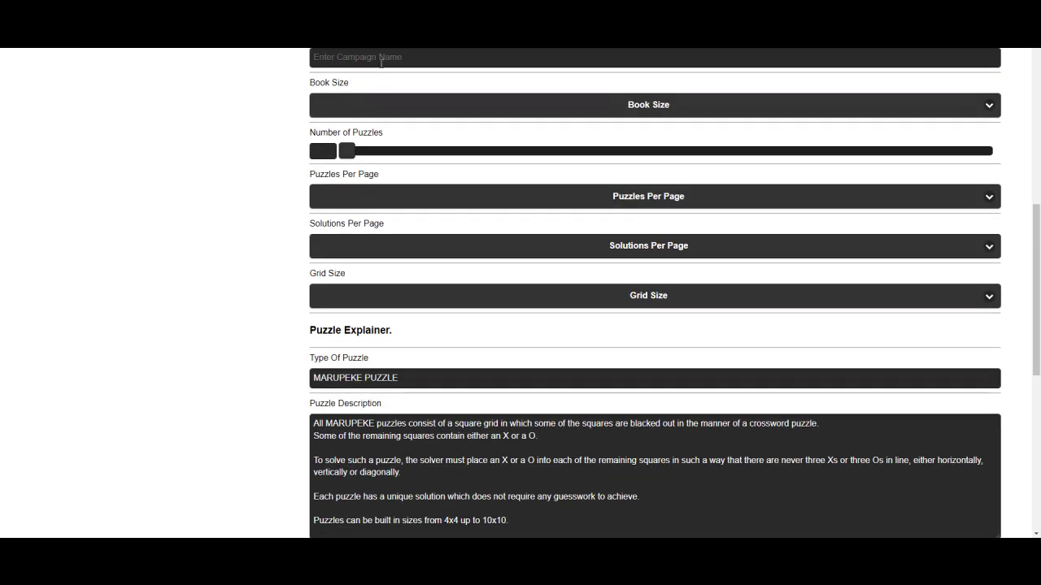
{"action": "left_click", "coordinate": [370, 58]}
{"action": "type", "text": "KDP 9th January 2023"}
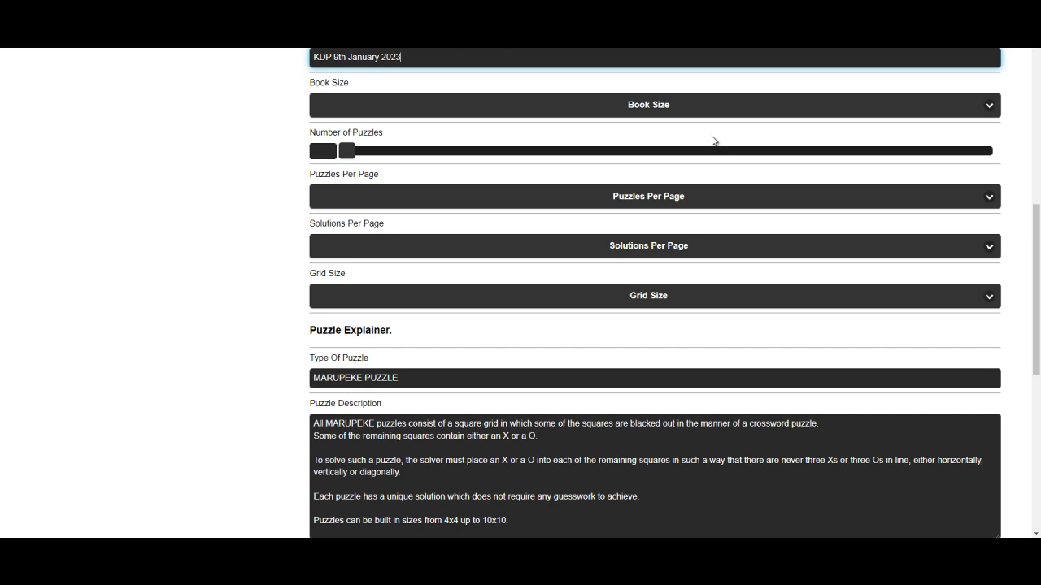
Set book size 8.5" x 11", 150 puzzles, 2 per page, 6 solutions per page, grid 5x5.
{"action": "left_click", "coordinate": [639, 105]}
{"action": "left_click", "coordinate": [633, 118]}
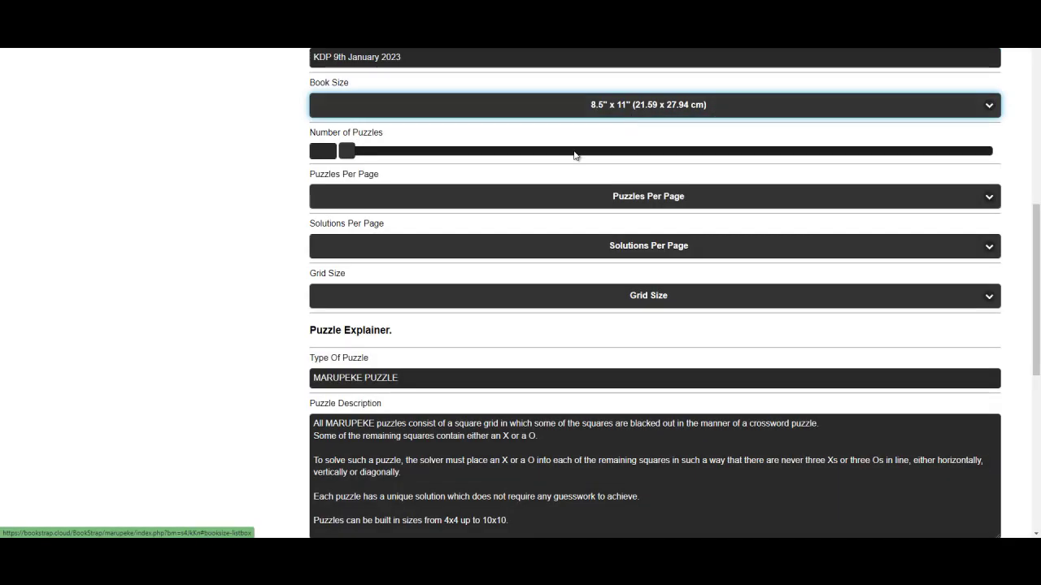
{"action": "left_click_drag", "start_coordinate": [578, 152], "coordinate": [662, 153]}
{"action": "left_click", "coordinate": [631, 197]}
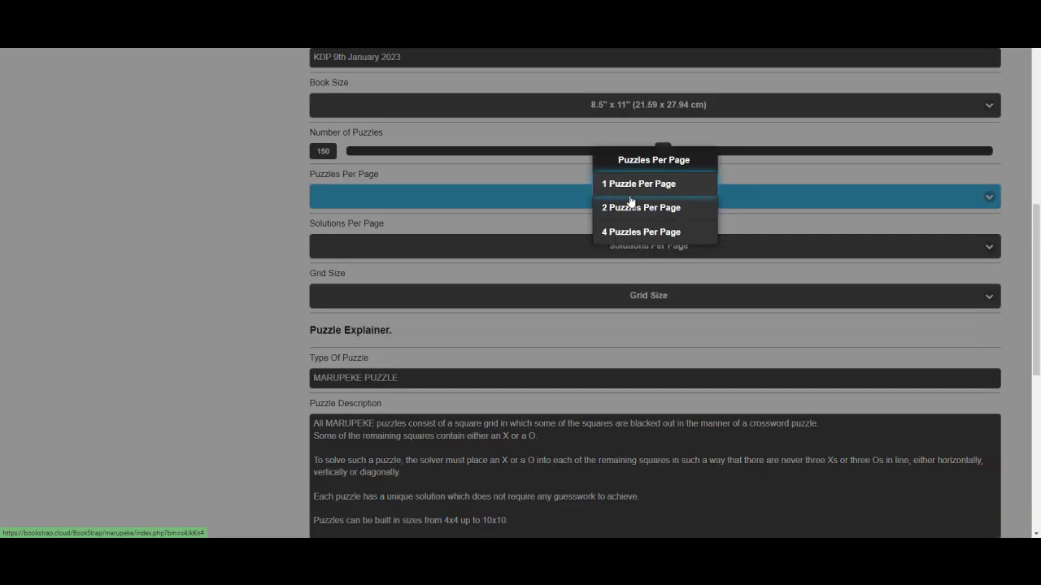
{"action": "left_click", "coordinate": [630, 207]}
{"action": "left_click", "coordinate": [653, 252]}
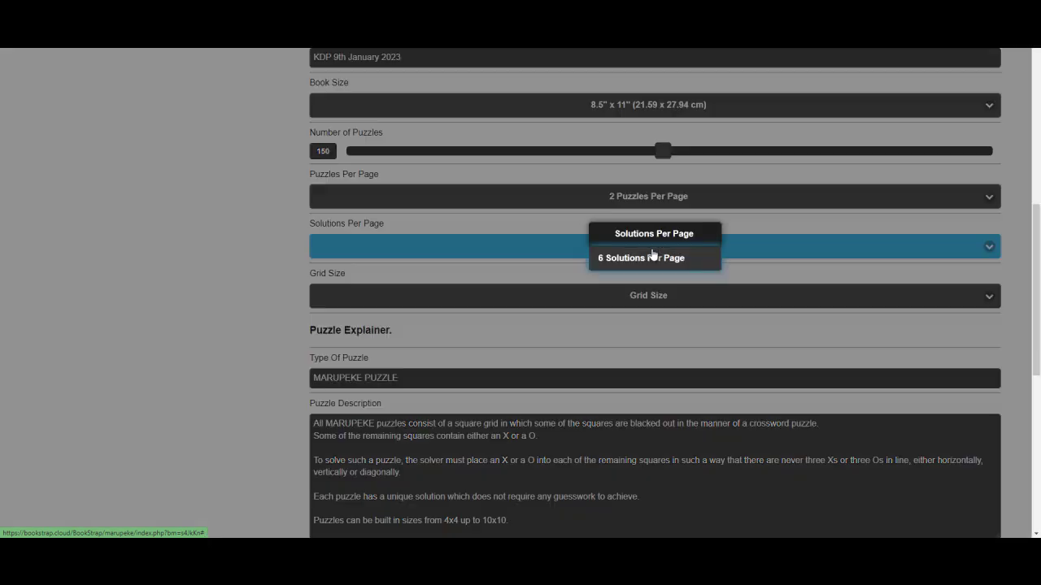
{"action": "left_click", "coordinate": [634, 259]}
{"action": "left_click", "coordinate": [644, 299]}
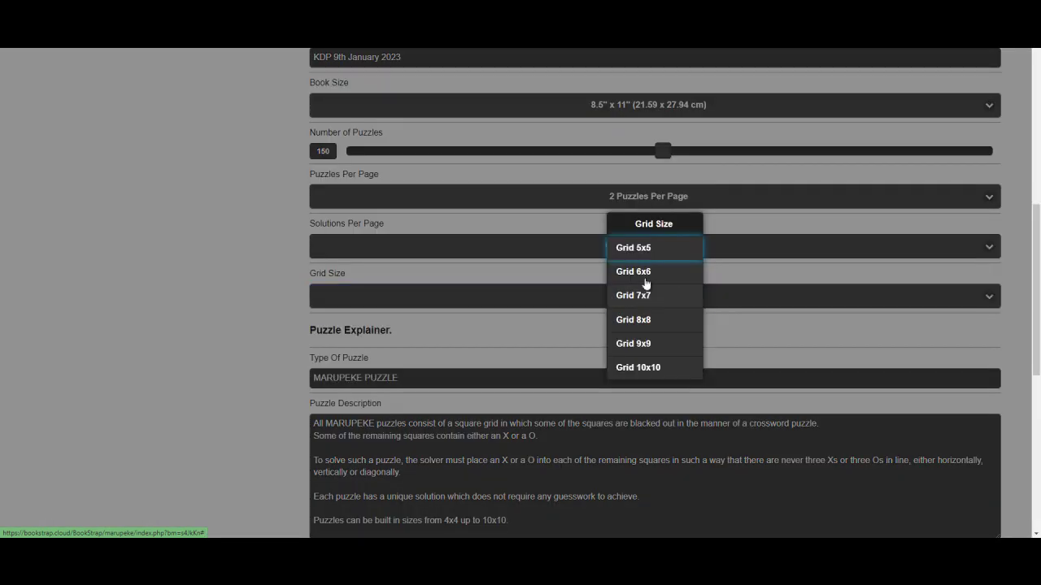
{"action": "left_click", "coordinate": [614, 246]}
Enter link text 'Copy and Paste to your web browser >> skoobym.com', leaving URL empty.
{"action": "scroll", "coordinate": [618, 303], "scroll_direction": "down", "scroll_amount": 3}
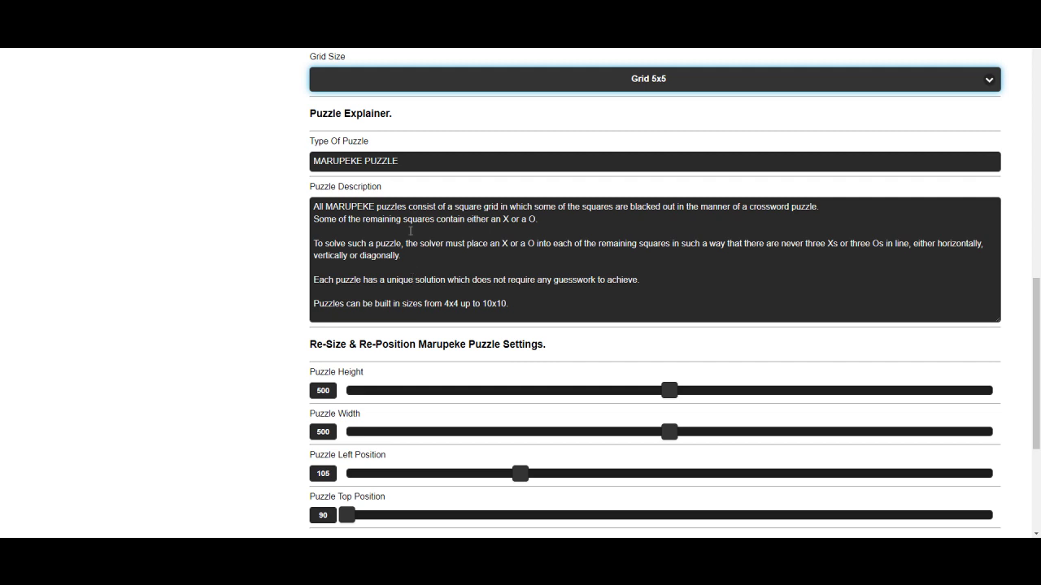
{"action": "scroll", "coordinate": [411, 244], "scroll_direction": "down", "scroll_amount": 2}
{"action": "scroll", "coordinate": [403, 243], "scroll_direction": "down", "scroll_amount": 1}
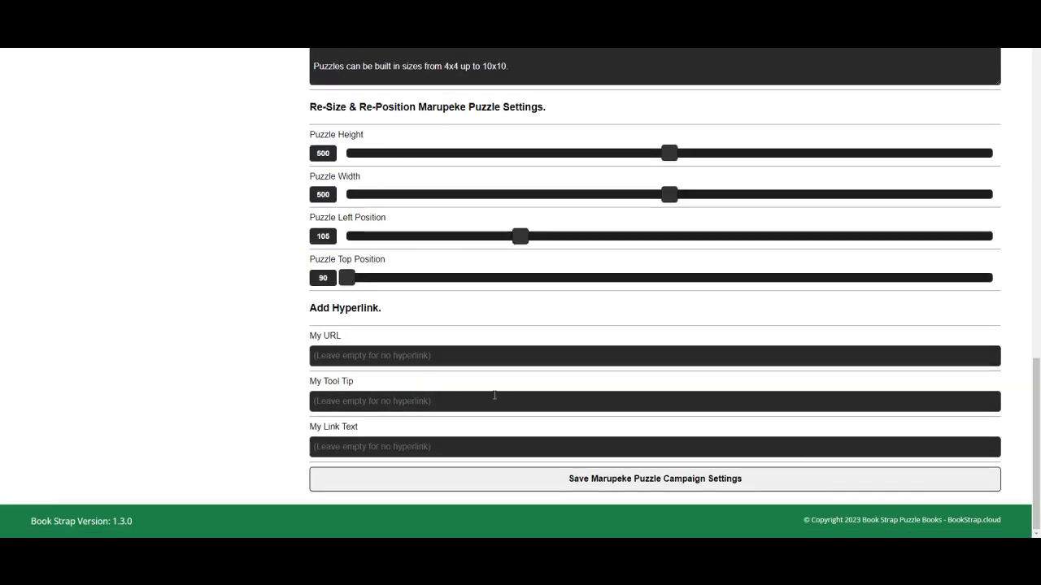
{"action": "left_click", "coordinate": [426, 447]}
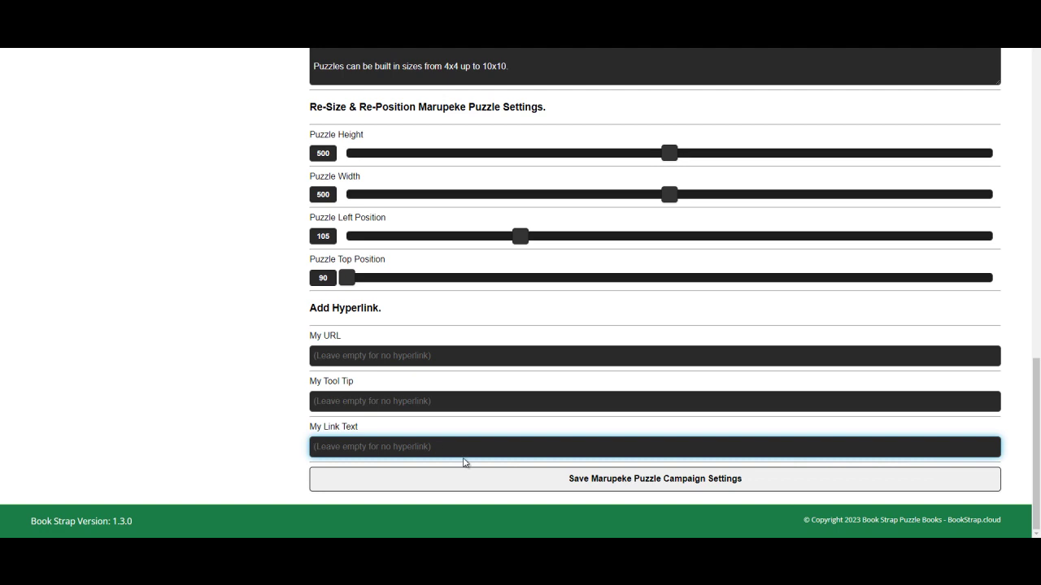
{"action": "type", "text": "Cop"}
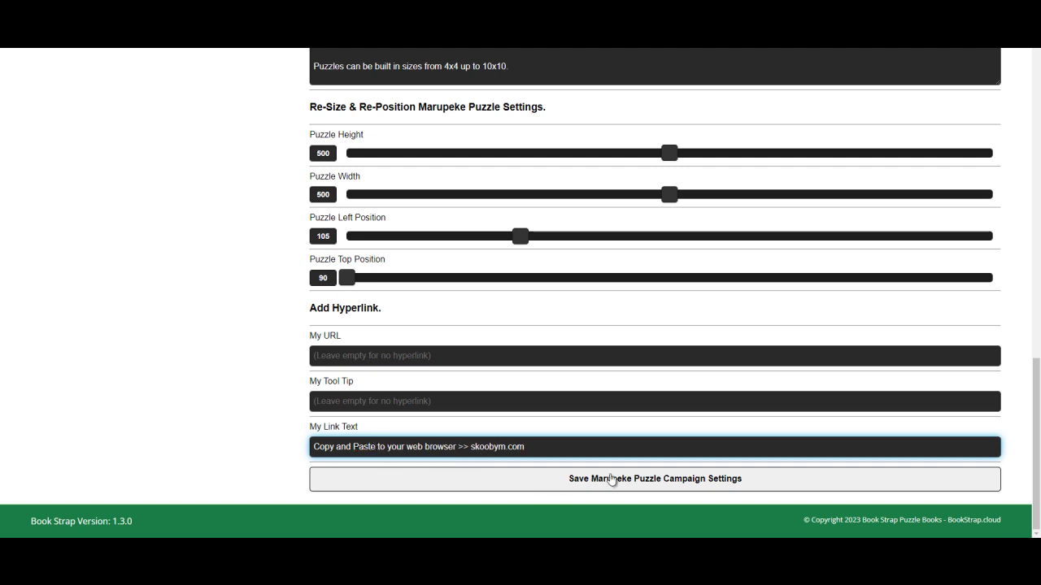
Save the campaign, generate the Marupeke-2-6-8511 book, and download its PPTX file.
{"action": "left_click", "coordinate": [616, 482]}
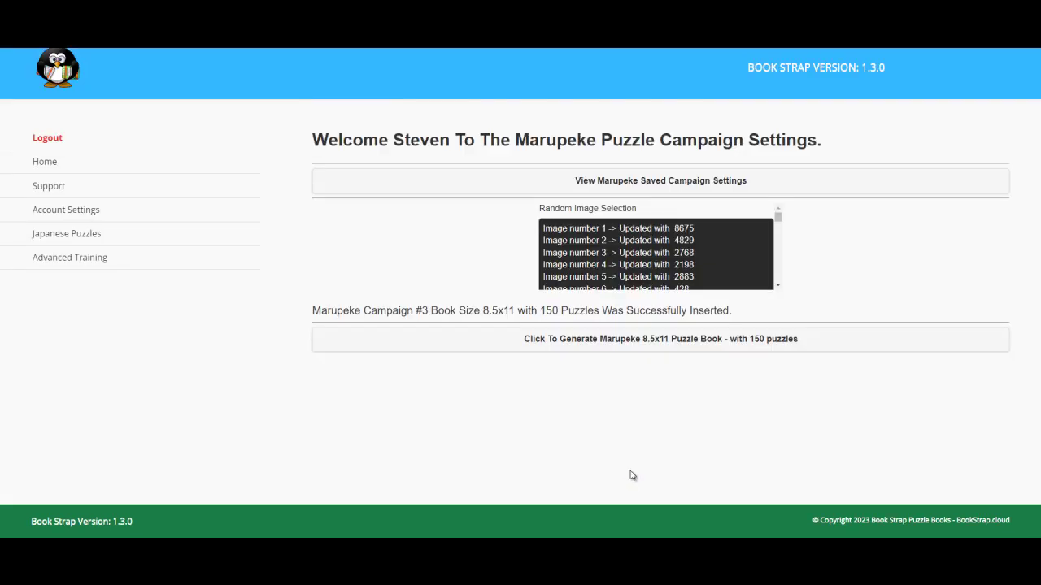
{"action": "left_click", "coordinate": [609, 345]}
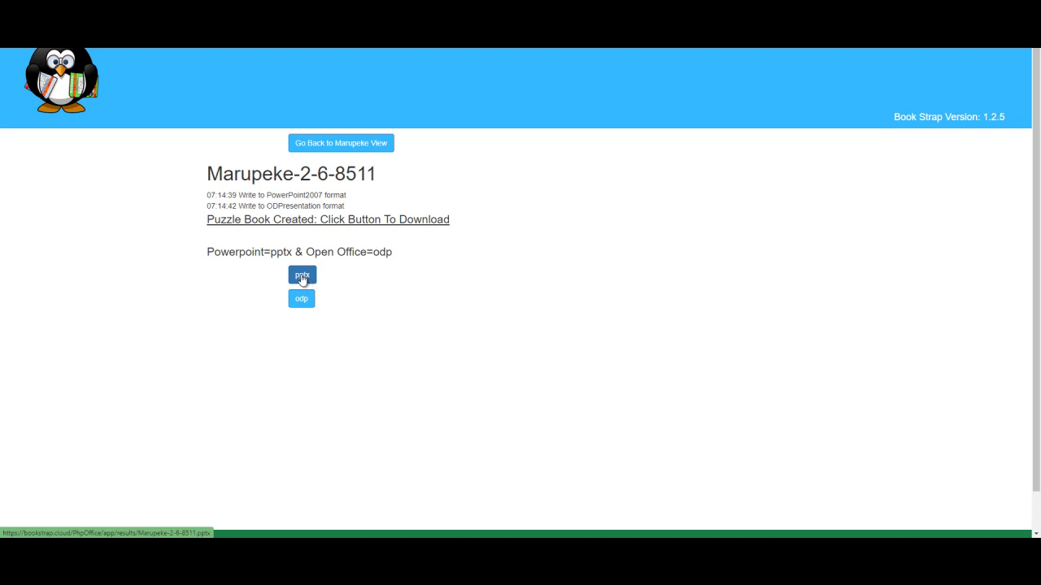
{"action": "left_click", "coordinate": [302, 277]}
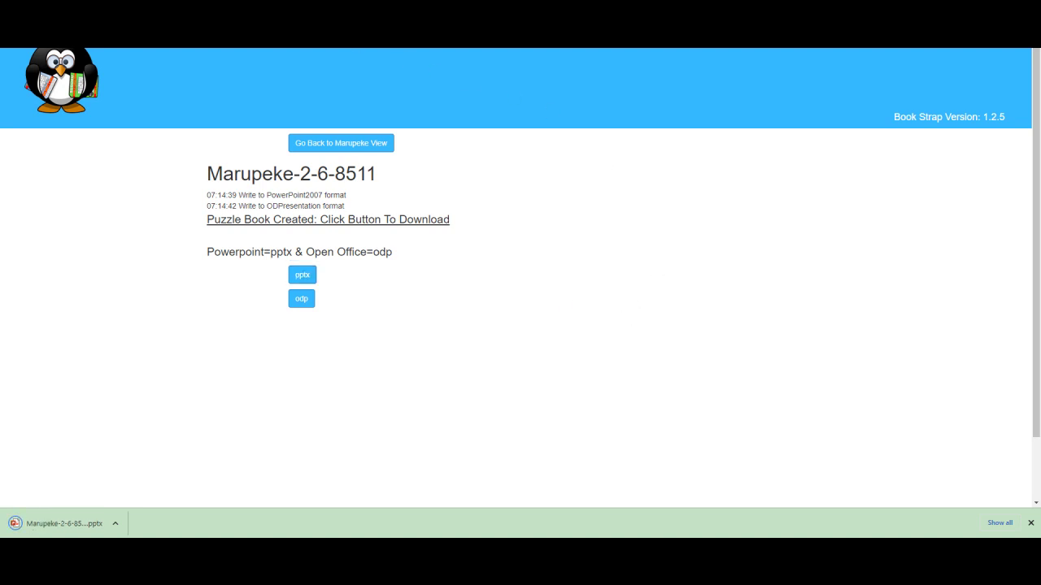
Open the Marupeke PPTX with editing enabled and review the contents and first puzzle slides.
{"action": "left_click", "coordinate": [43, 526]}
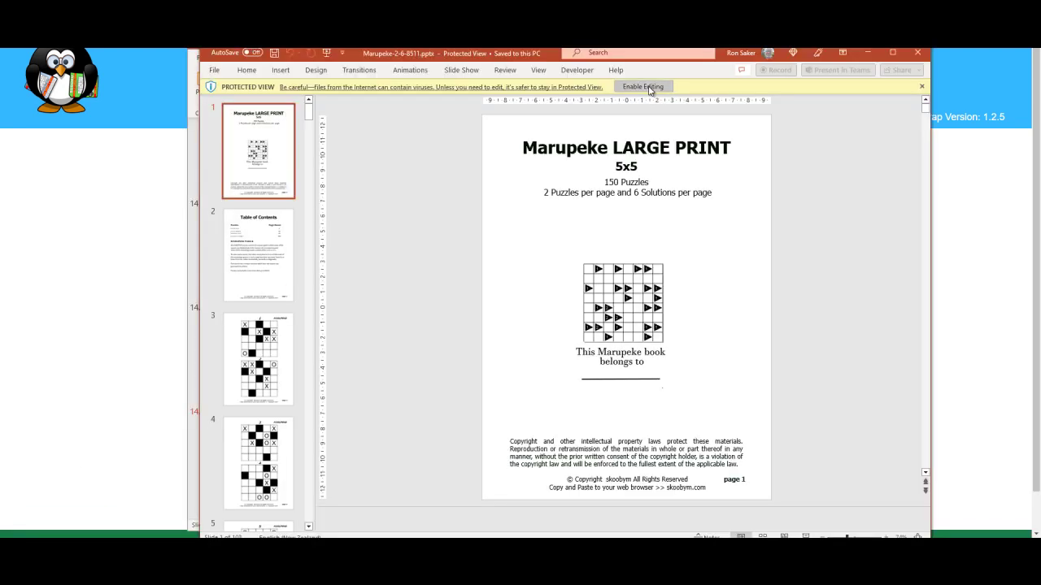
{"action": "left_click", "coordinate": [642, 87]}
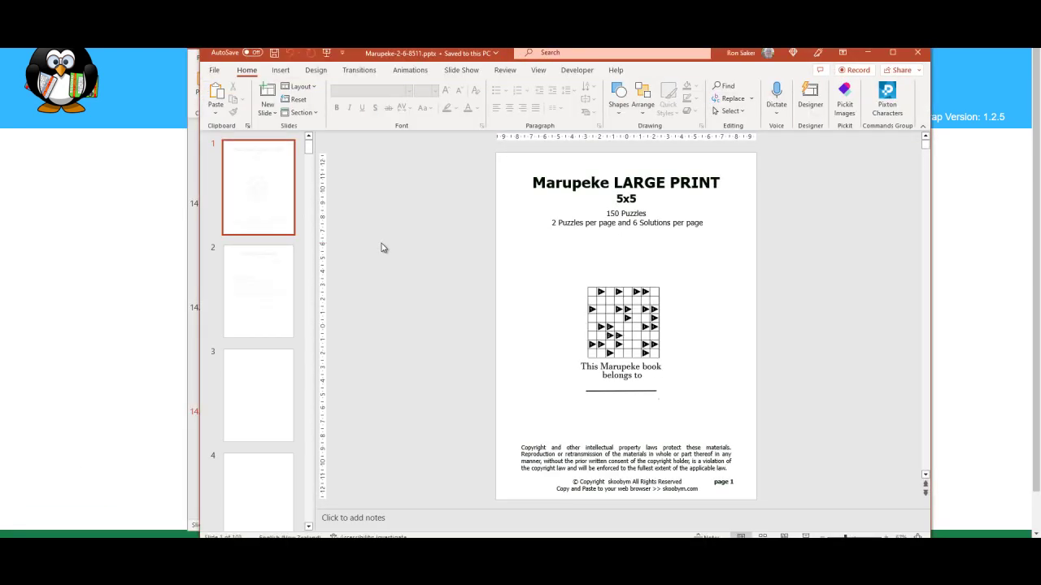
{"action": "left_click", "coordinate": [272, 281]}
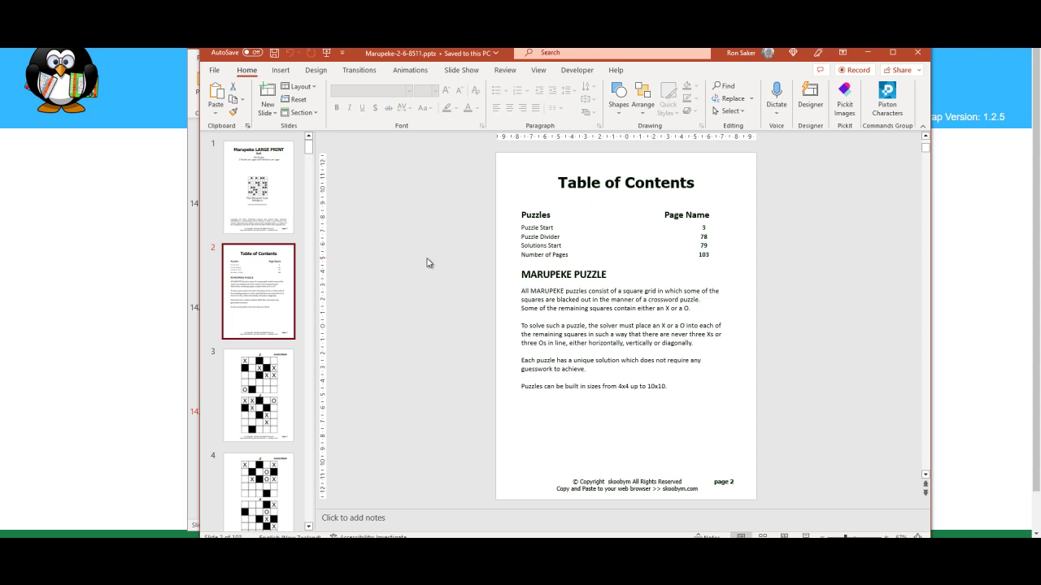
{"action": "left_click", "coordinate": [285, 385]}
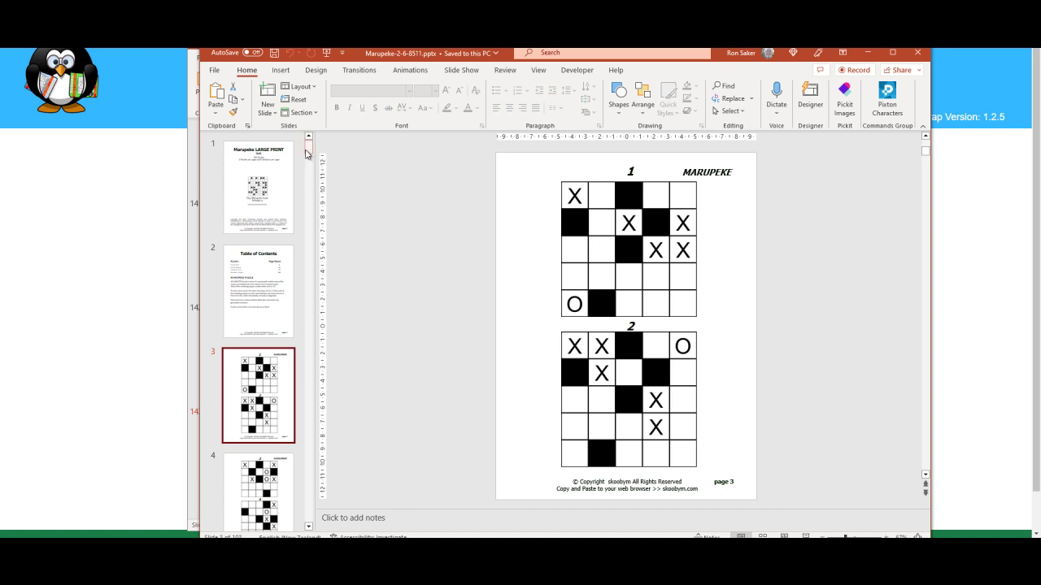
{"action": "left_click_drag", "start_coordinate": [309, 147], "coordinate": [308, 459]}
Review solutions slides 86, 78 and 79, then confirm the deck ends at slide 103.
{"action": "left_click", "coordinate": [277, 458]}
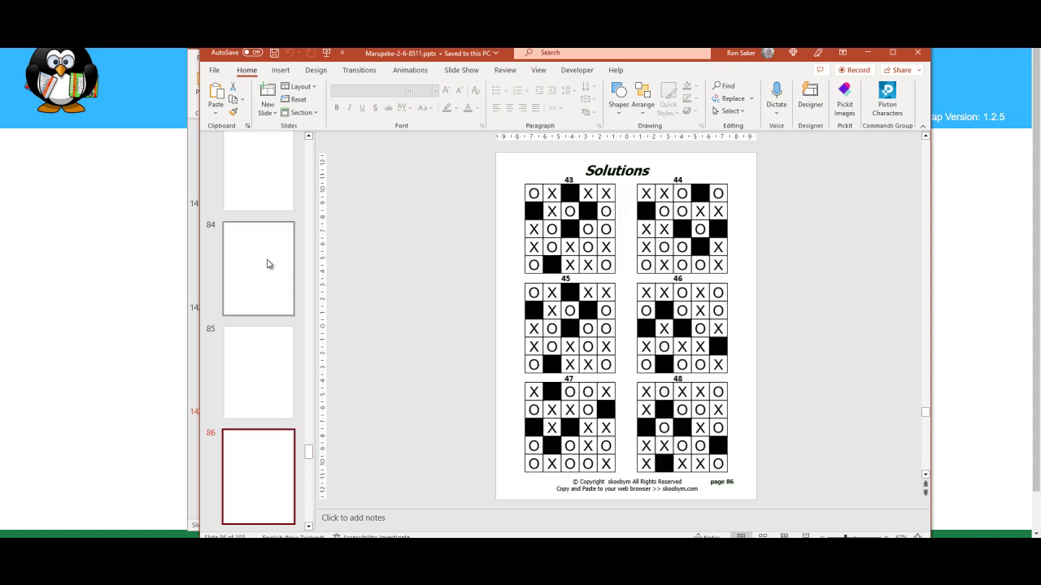
{"action": "scroll", "coordinate": [312, 301], "scroll_direction": "up", "scroll_amount": 5}
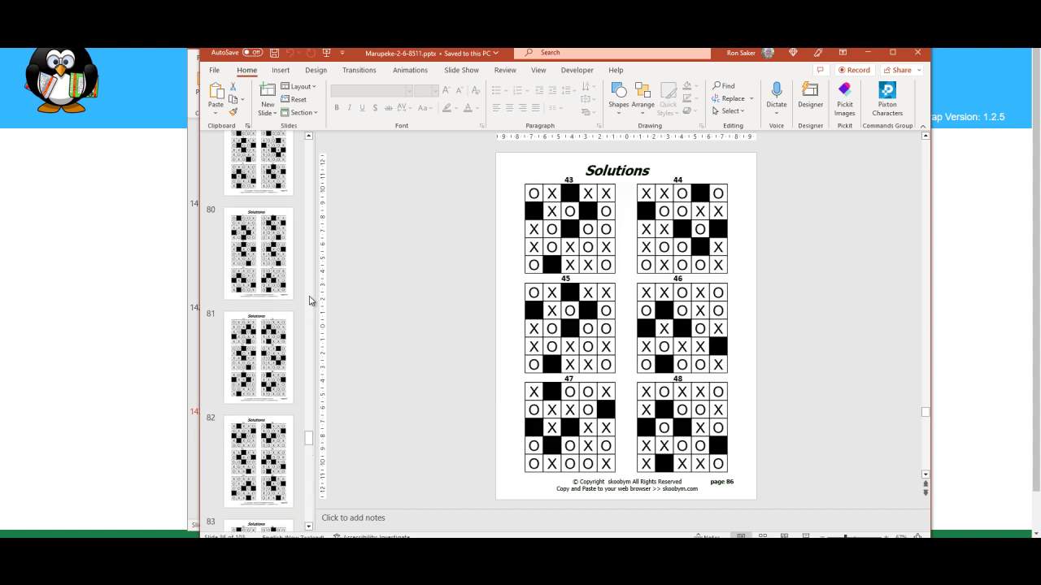
{"action": "scroll", "coordinate": [312, 293], "scroll_direction": "up", "scroll_amount": 5}
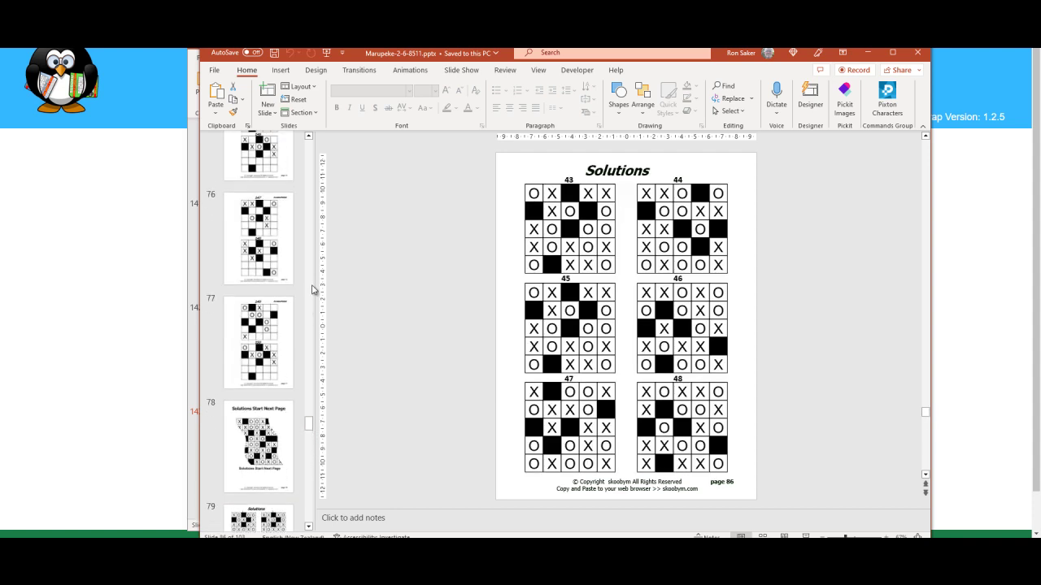
{"action": "left_click", "coordinate": [278, 437]}
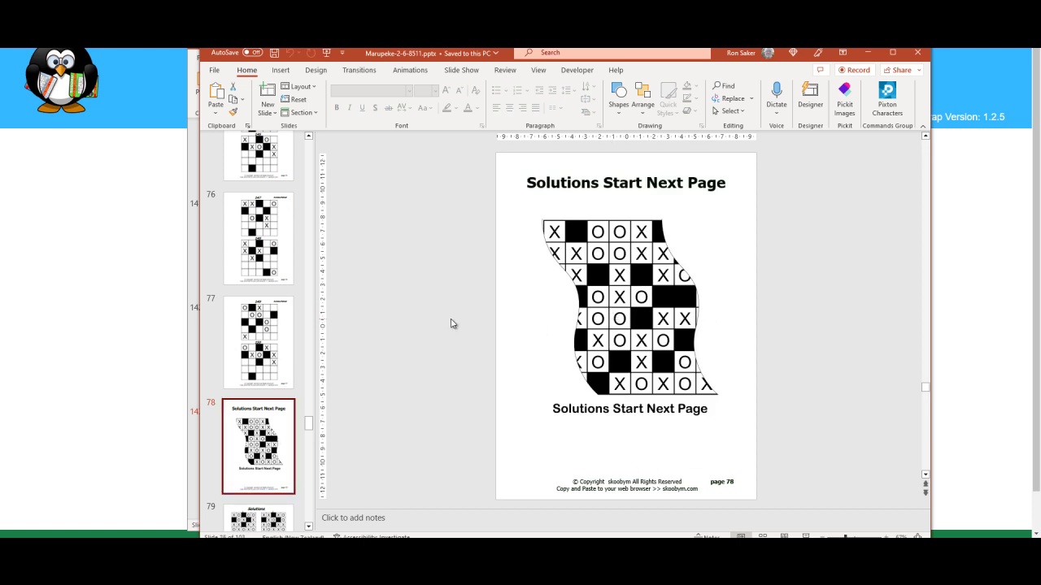
{"action": "key", "text": "Down"}
{"action": "scroll", "coordinate": [289, 359], "scroll_direction": "down", "scroll_amount": 1}
{"action": "scroll", "coordinate": [288, 359], "scroll_direction": "down", "scroll_amount": 3}
{"action": "scroll", "coordinate": [297, 374], "scroll_direction": "down", "scroll_amount": 3}
{"action": "scroll", "coordinate": [299, 381], "scroll_direction": "down", "scroll_amount": 2}
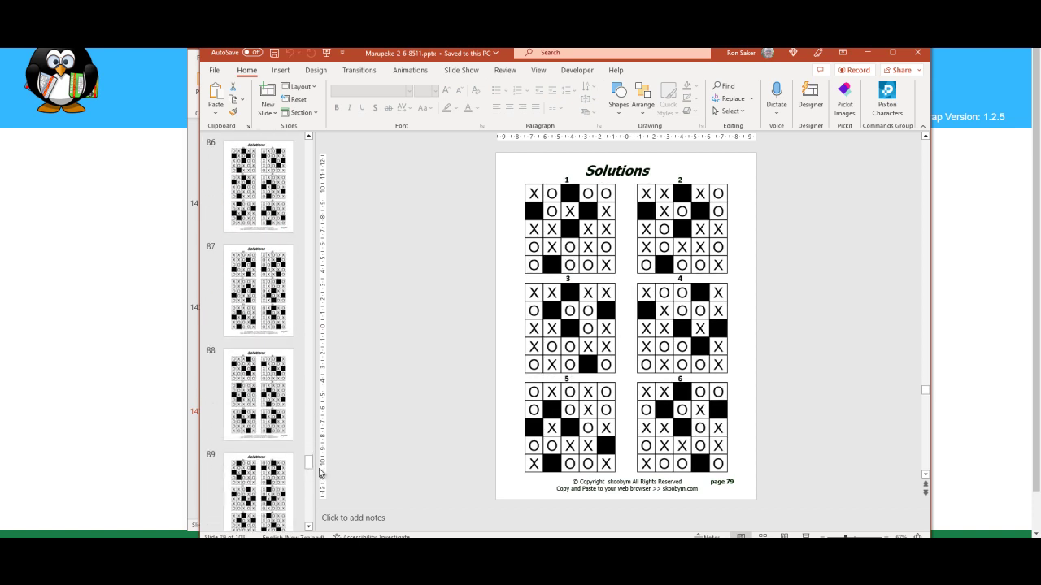
{"action": "left_click_drag", "start_coordinate": [311, 465], "coordinate": [311, 521]}
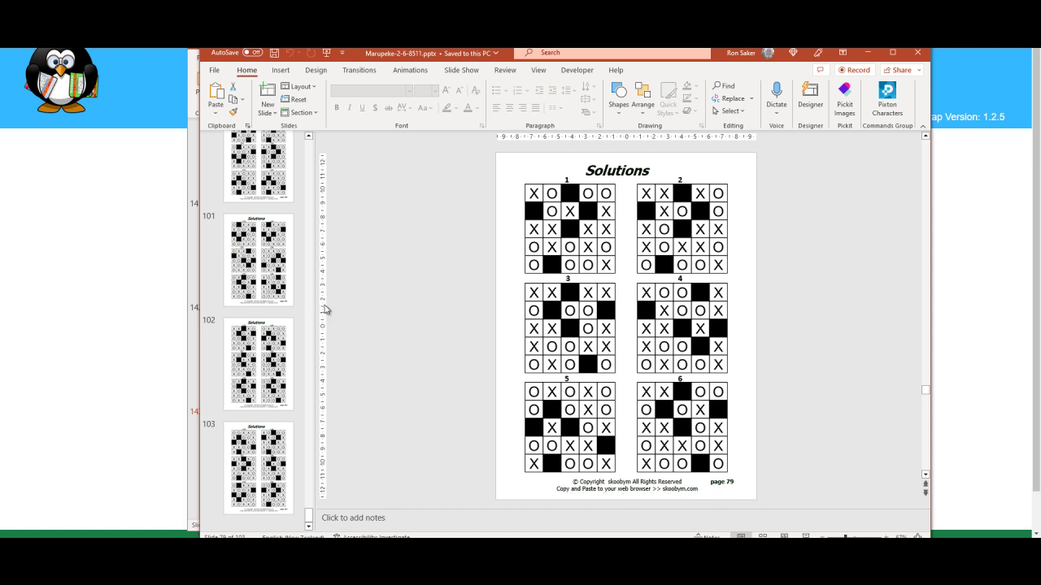
Export the deck to PDF as Marupeke-2-6-8511.pdf, keeping the default file name.
{"action": "left_click", "coordinate": [216, 74]}
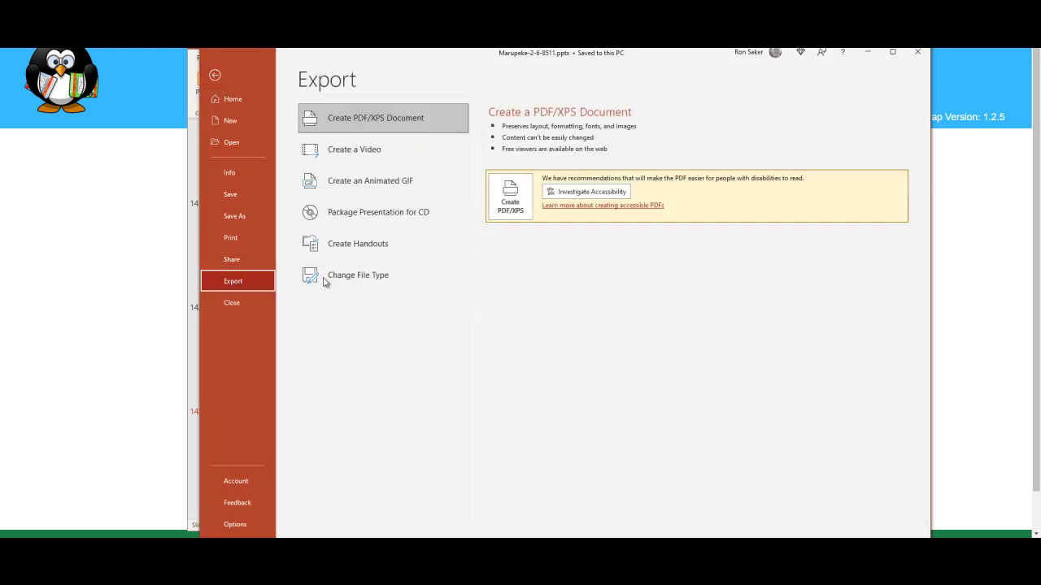
{"action": "left_click", "coordinate": [510, 198]}
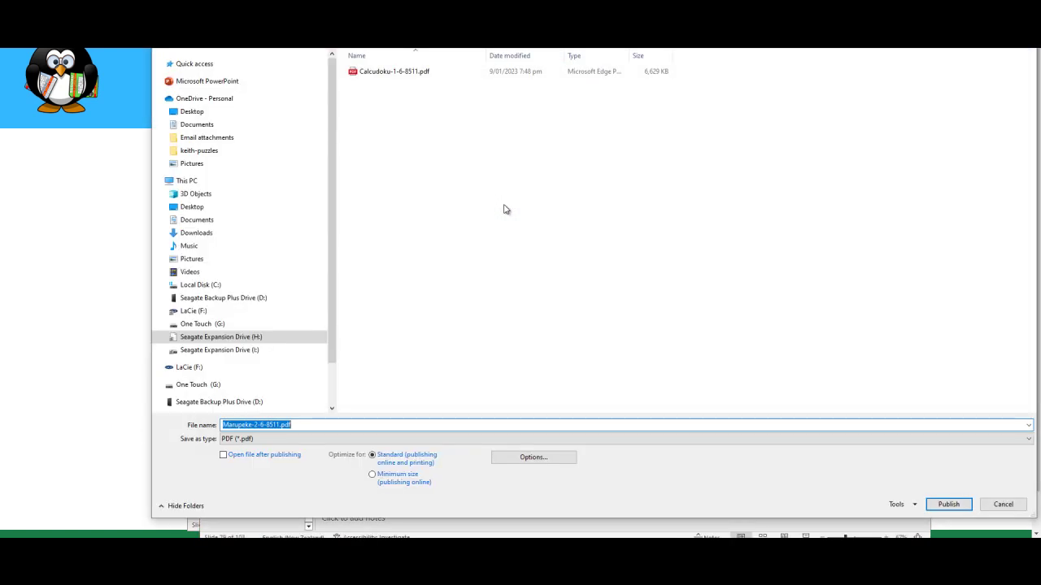
{"action": "left_click", "coordinate": [948, 504]}
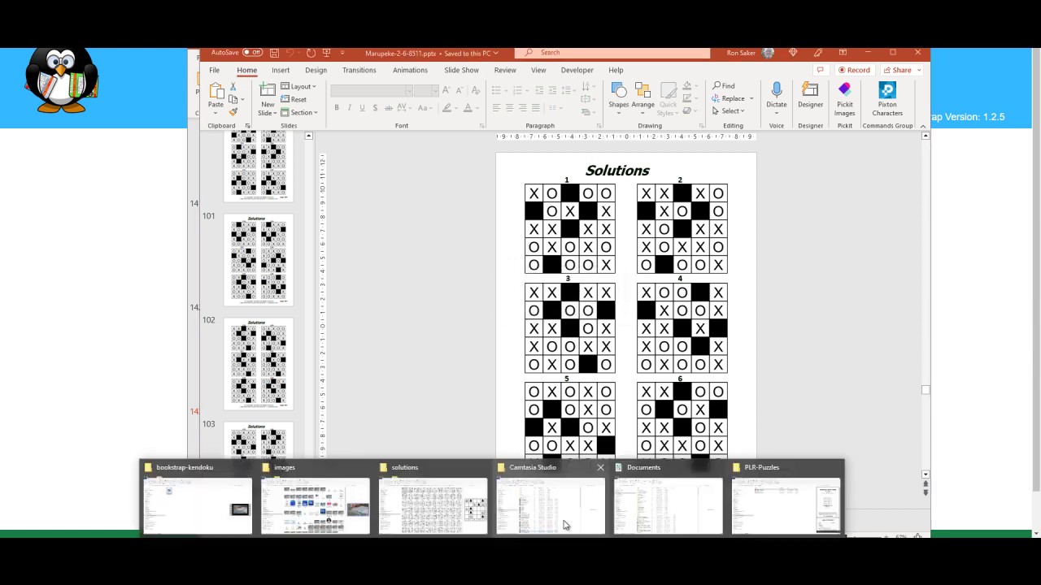
{"action": "mouse_move", "coordinate": [785, 497]}
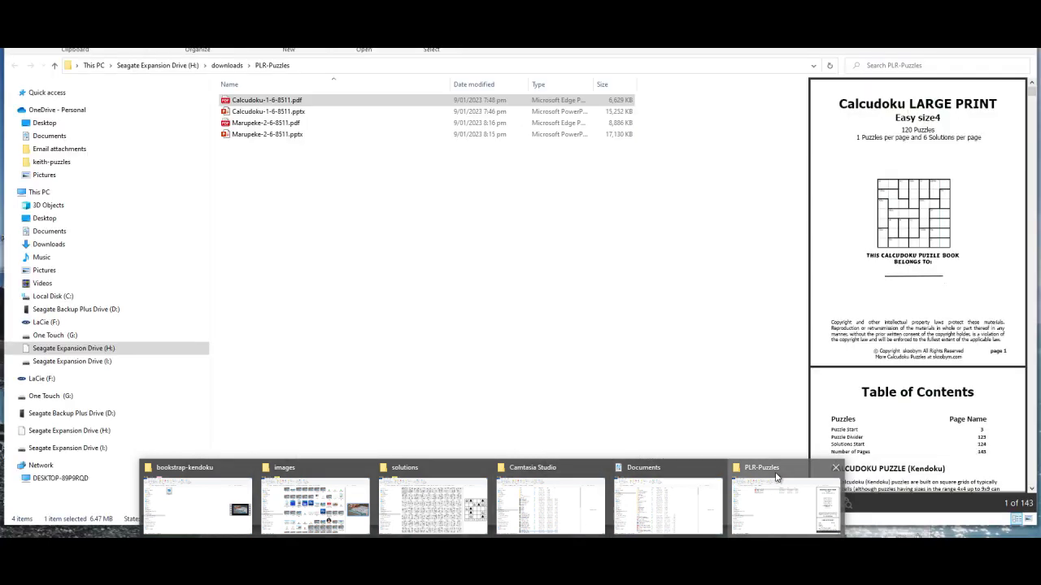
Preview and open Marupeke-2-6-8511.pdf from the PLR-Puzzles folder.
{"action": "left_click", "coordinate": [777, 477]}
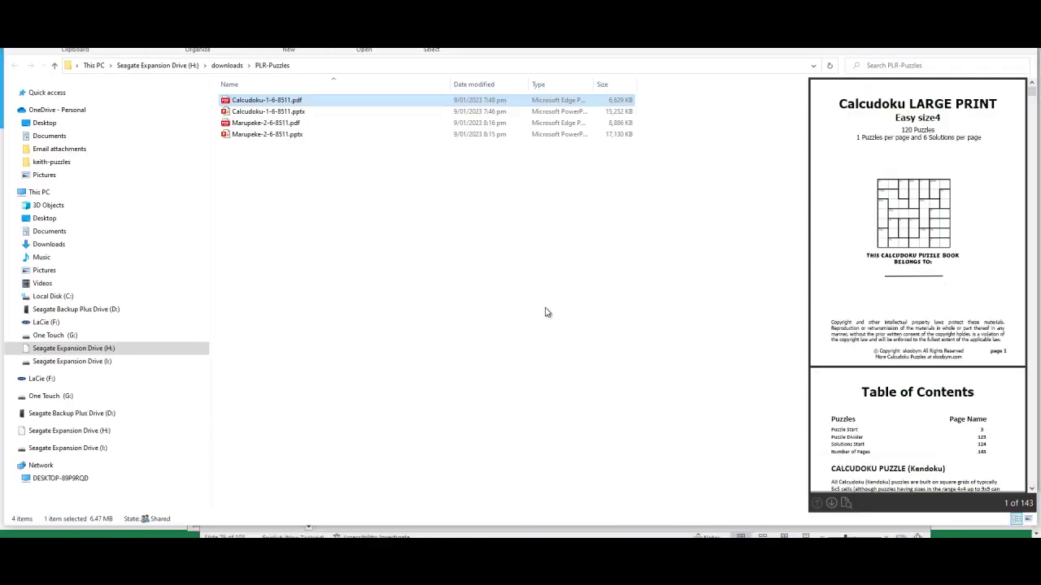
{"action": "left_click", "coordinate": [255, 124]}
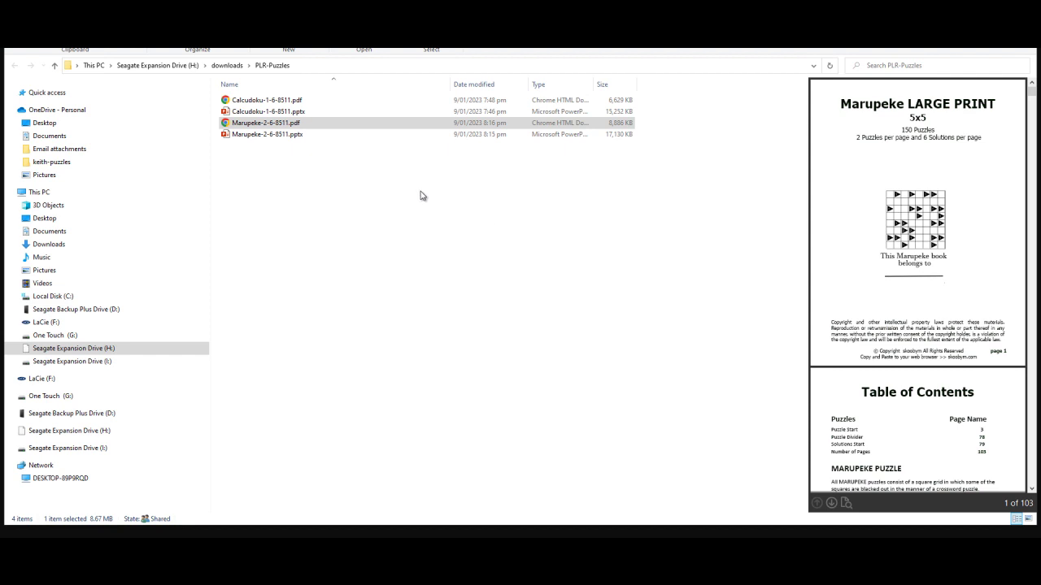
{"action": "double_click", "coordinate": [319, 122]}
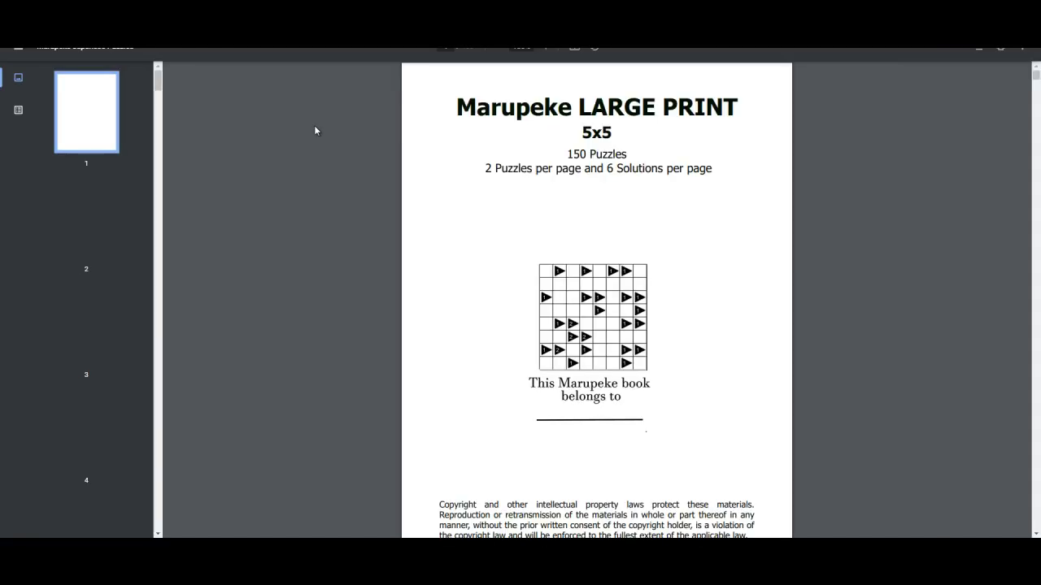
Select the page-1 footer text and skoobym.com to confirm it is plain, non-clickable text.
{"action": "scroll", "coordinate": [705, 272], "scroll_direction": "down", "scroll_amount": 2}
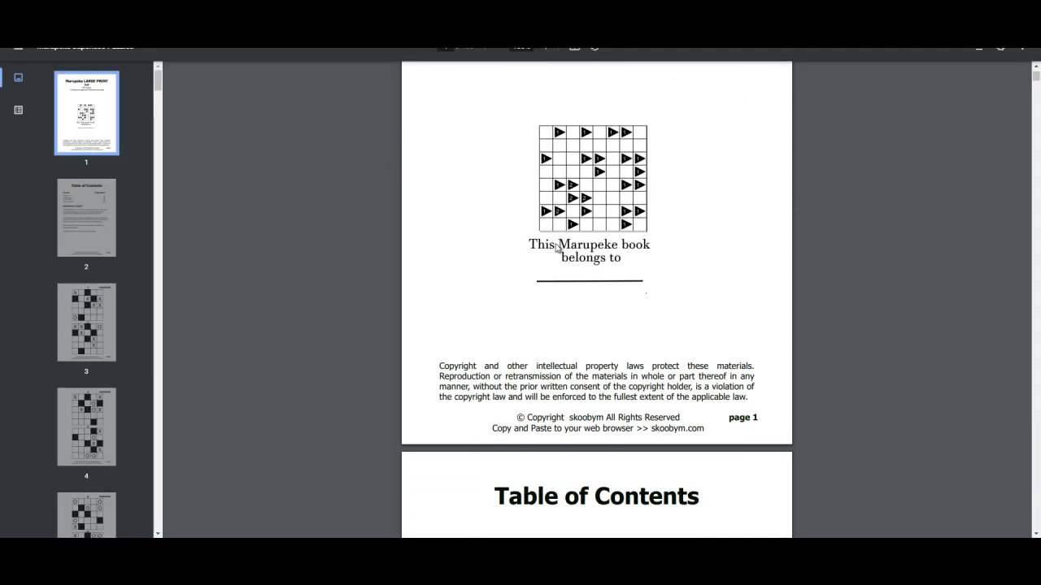
{"action": "scroll", "coordinate": [668, 279], "scroll_direction": "down", "scroll_amount": 1}
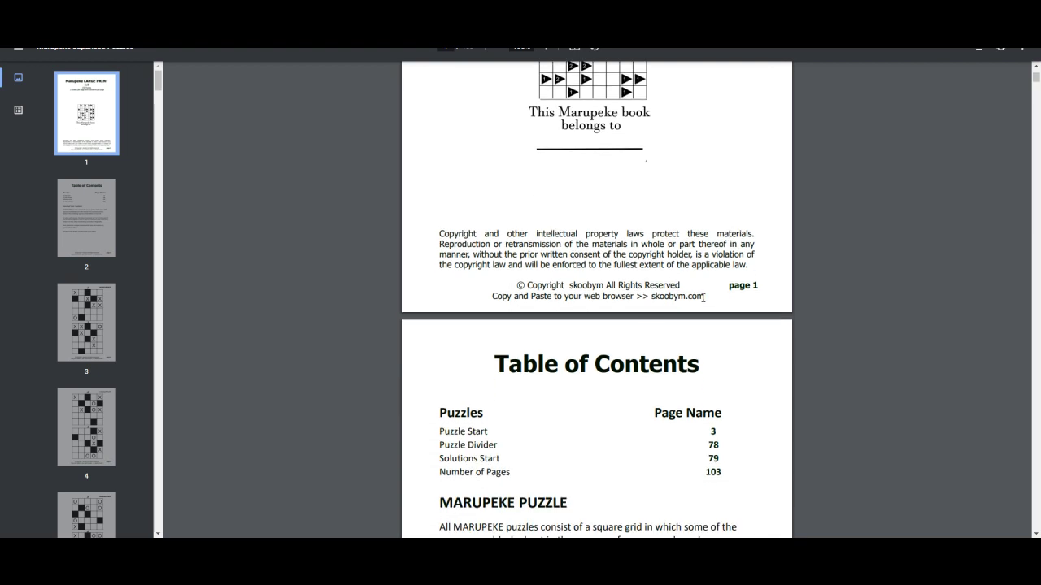
{"action": "mouse_move", "coordinate": [704, 296]}
{"action": "left_mouse_down"}
{"action": "mouse_move", "coordinate": [474, 295]}
{"action": "mouse_move", "coordinate": [490, 296]}
{"action": "left_mouse_up"}
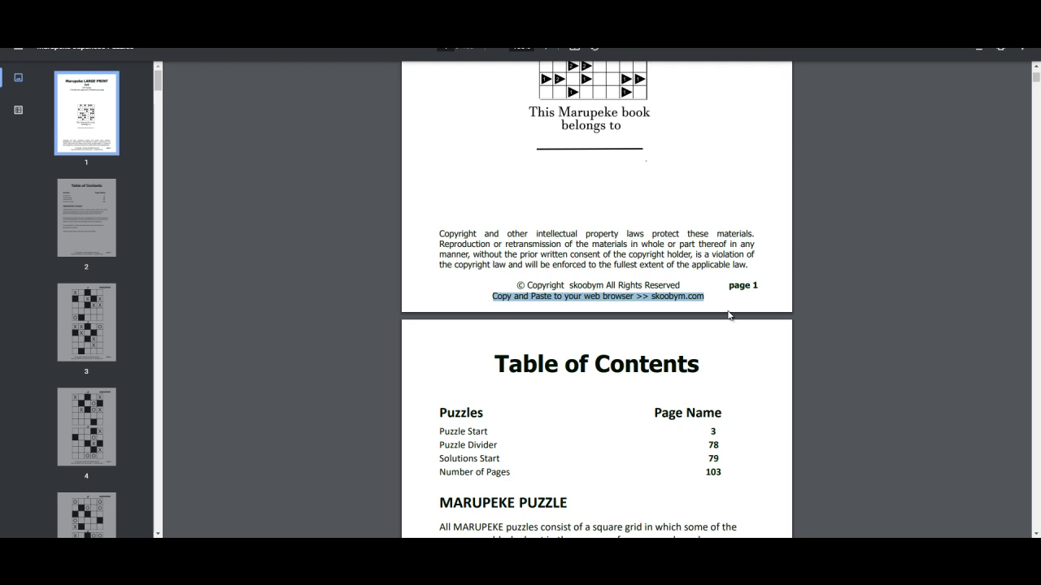
{"action": "left_click", "coordinate": [707, 296]}
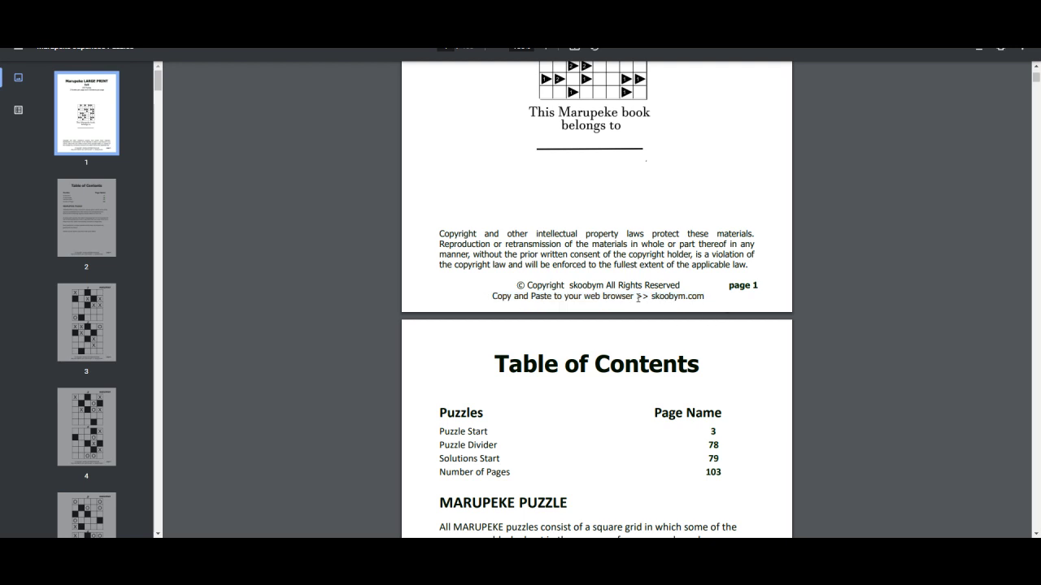
{"action": "left_click_drag", "start_coordinate": [652, 296], "coordinate": [700, 296]}
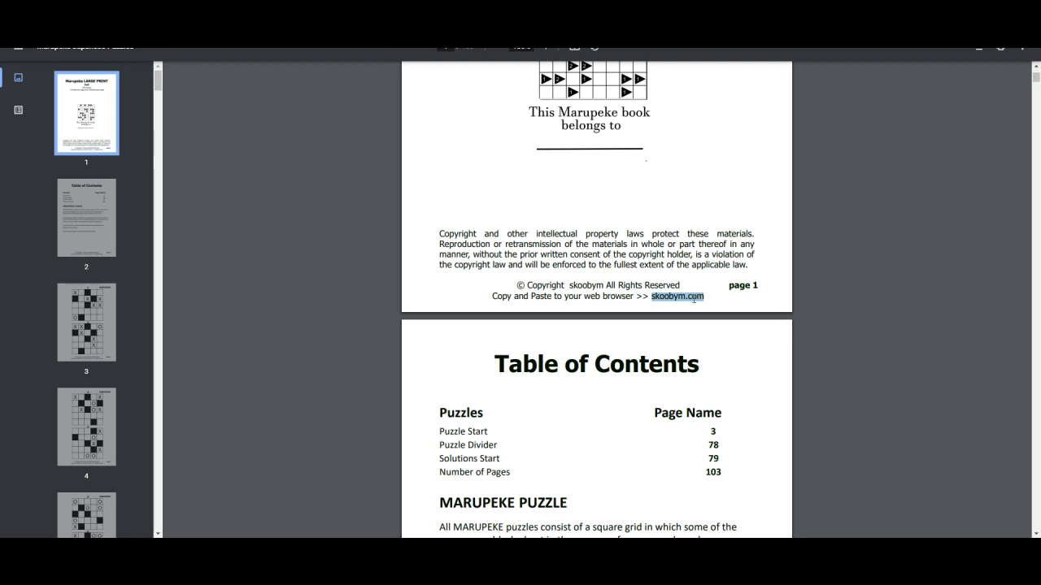